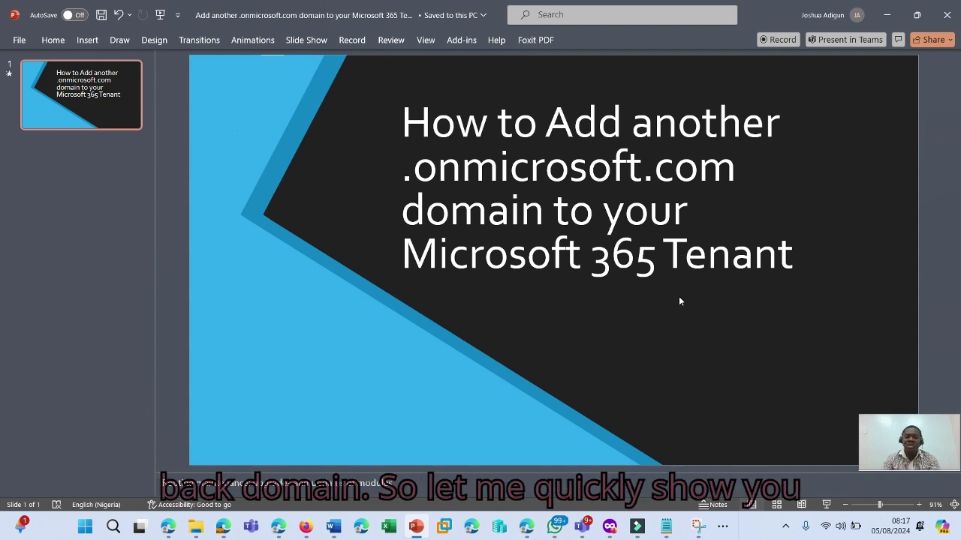
Bring the Microsoft Learn fallback-domain article forward and highlight 'your fallback domain' in its introduction
click(885, 12)
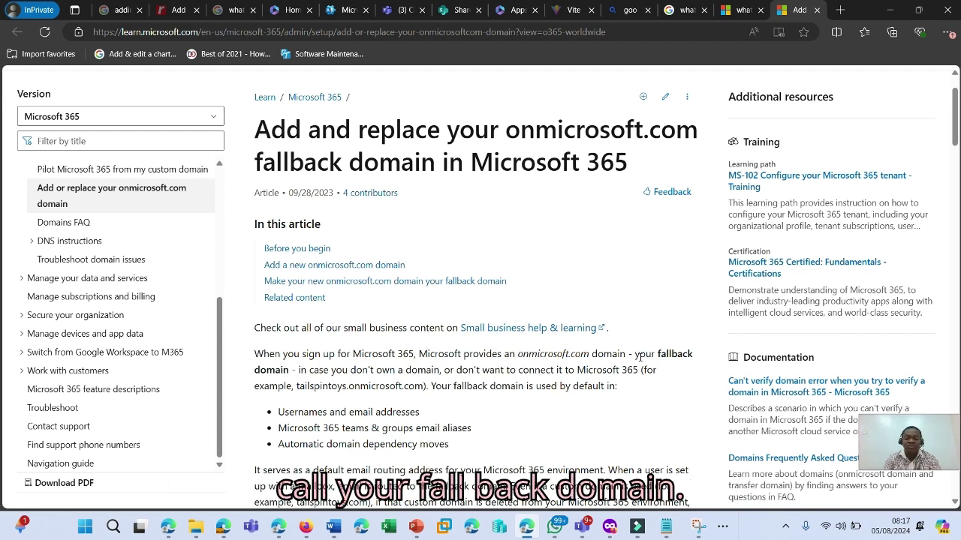
drag(635, 357, 292, 369)
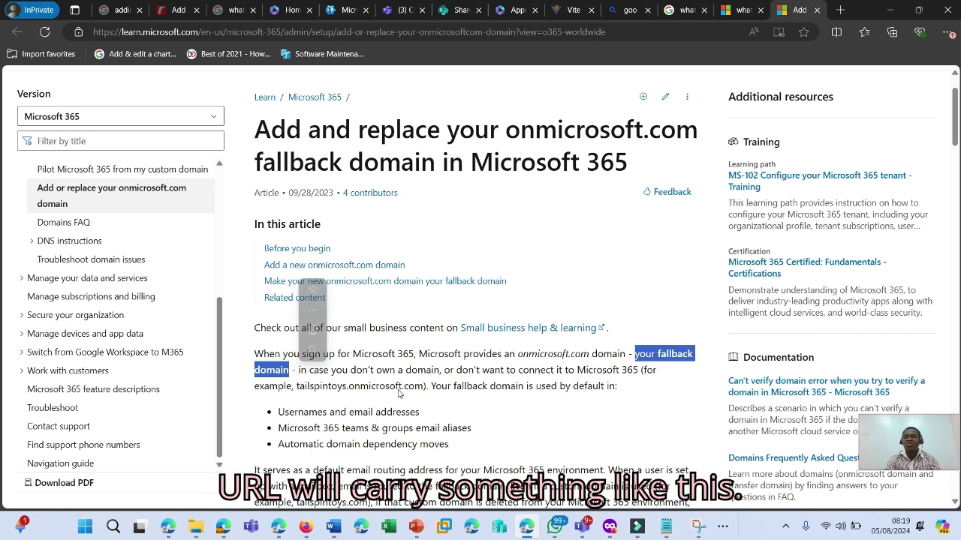
Copy the SharePoint site address into Notepad and change its site name to joshuaadigun
click(456, 9)
drag(93, 31, 205, 31)
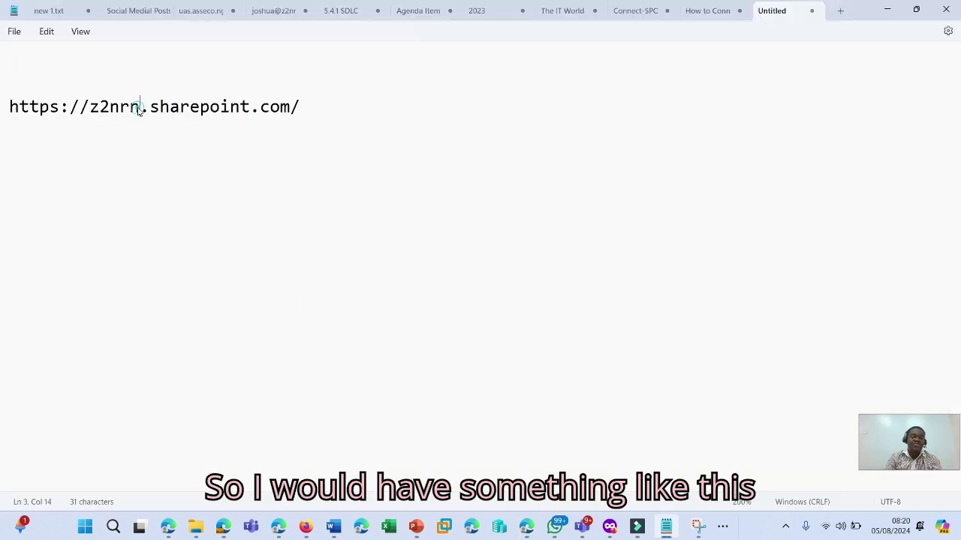
drag(141, 107, 89, 109)
text(joshuaadigun)
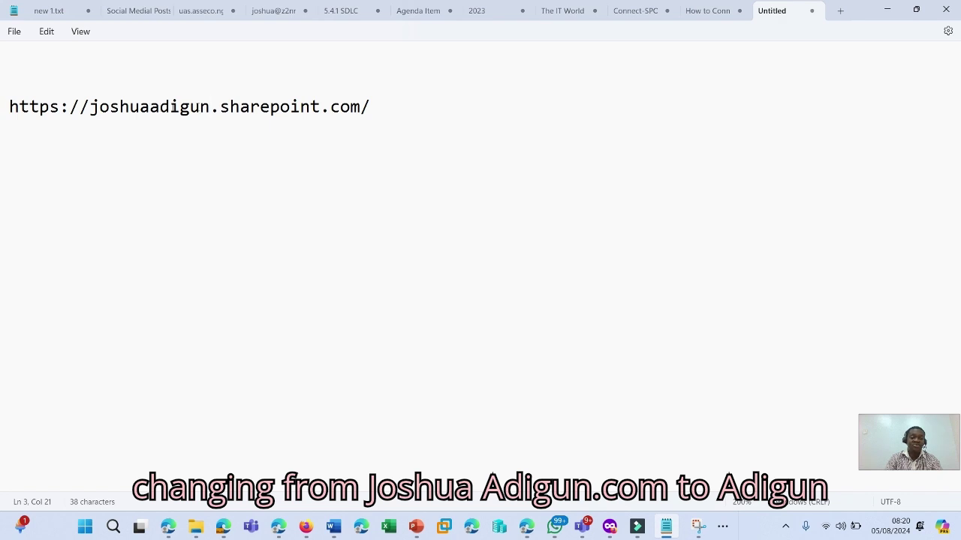
Add the lines 'Previous Domain name: joshuaadigun.com' and 'New Domain name: adigunjoshua.com'
click(210, 66)
text(Domain name)
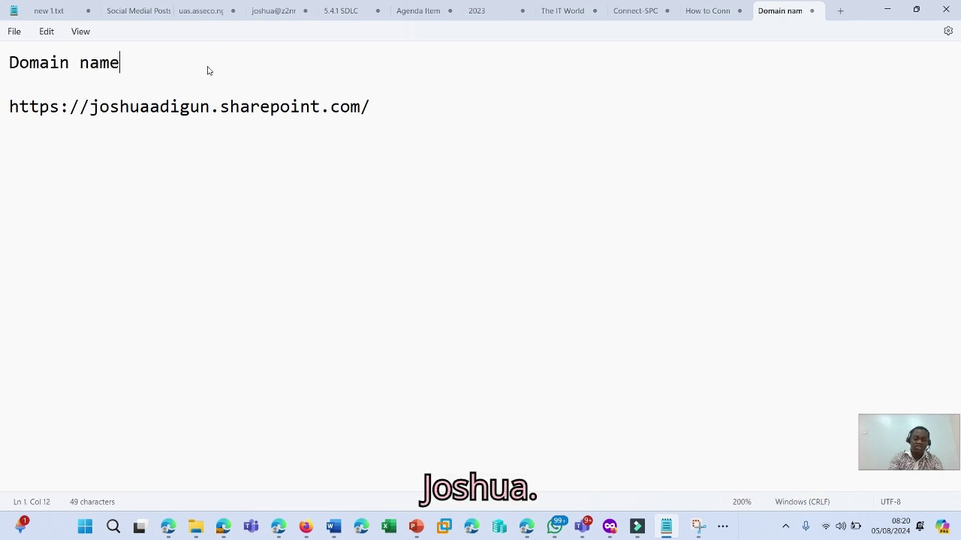
text(: joshuaadigun.om)
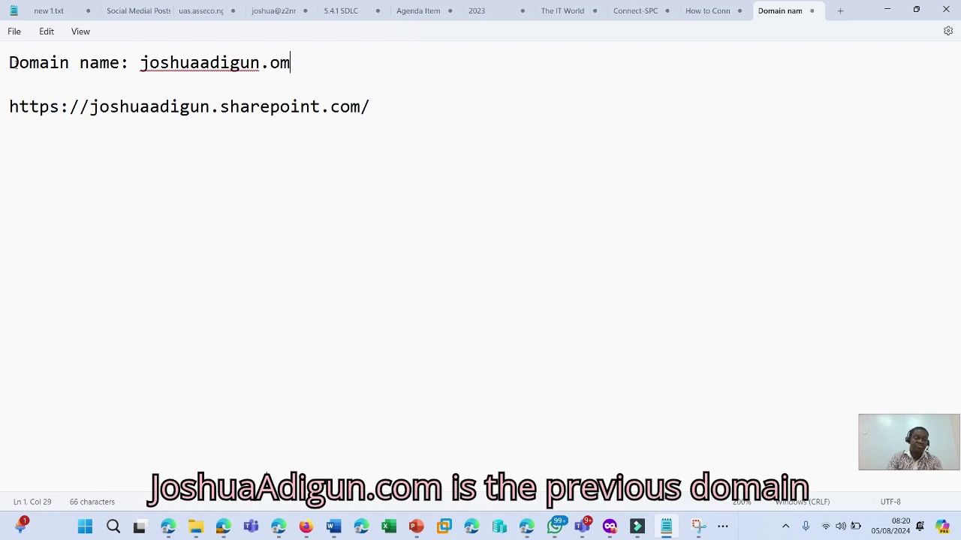
click(12, 65)
text(Previous)
click(360, 86)
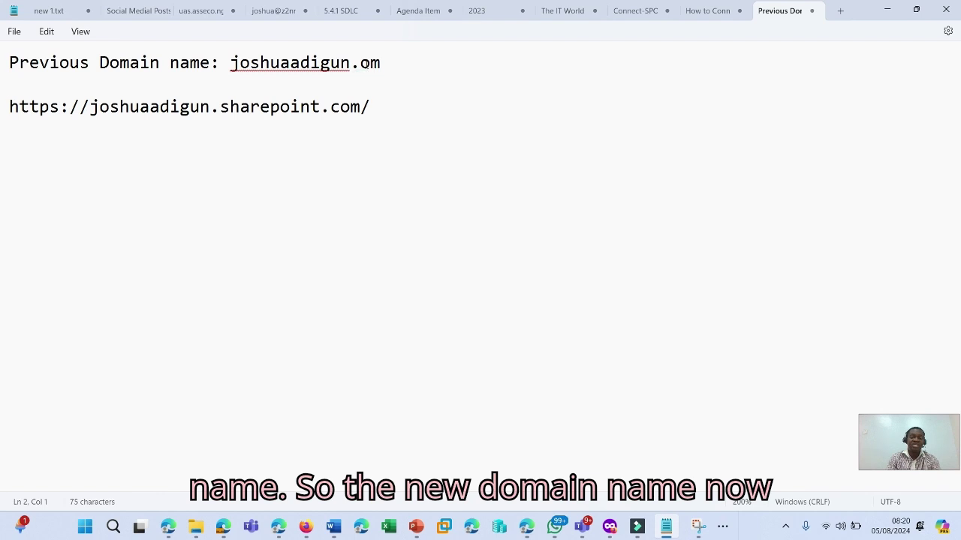
click(361, 64)
text(c)
click(418, 64)
key(Return)
key(Return)
text(New Domain name: adigunjosh)
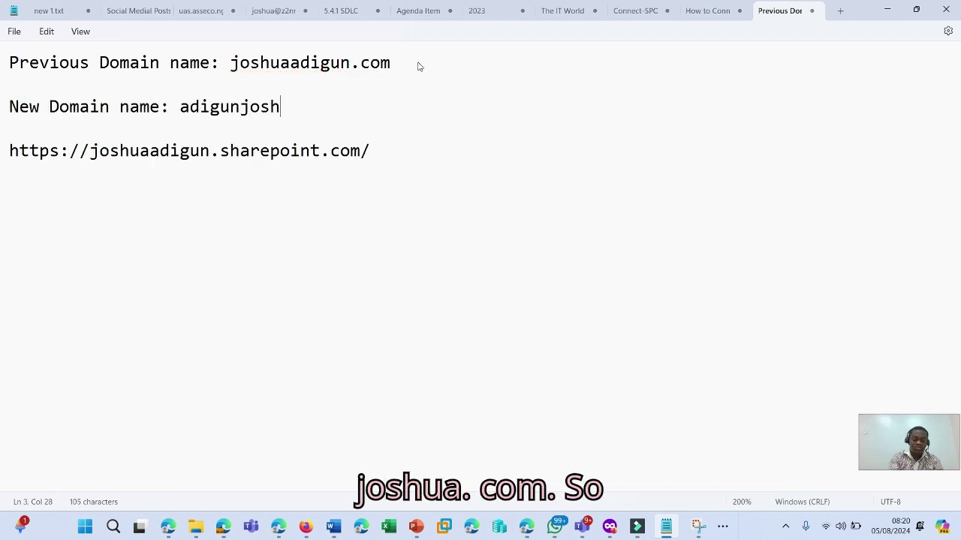
text(ua.com)
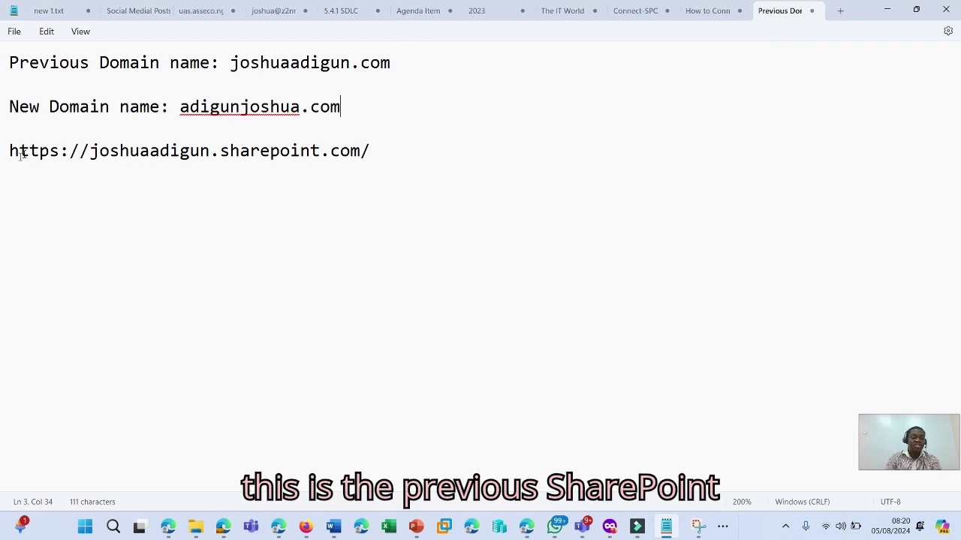
Label the address 'Previous SharePoint Online', add a copy using site name adigunjoshua, and remove the blank line
click(10, 153)
text(Previous Shar)
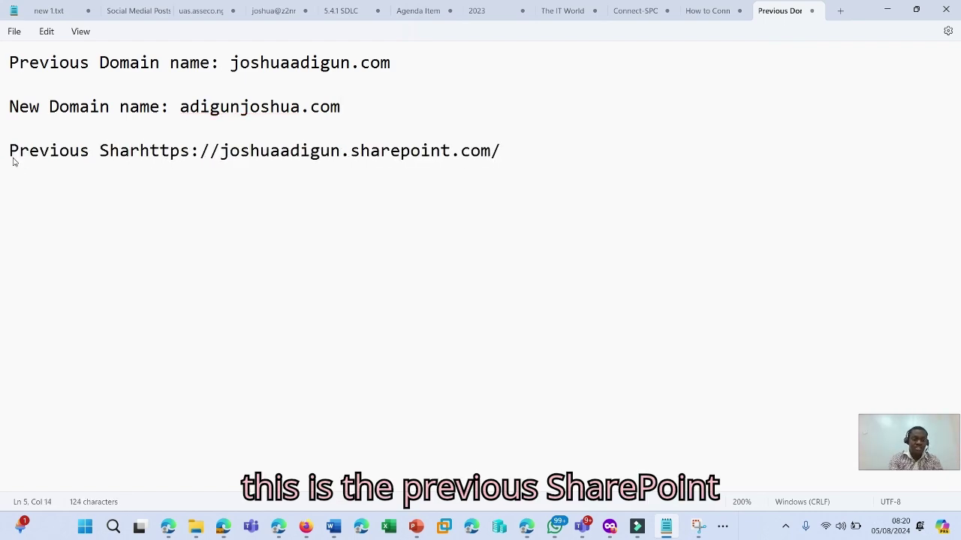
text(ePoint Online)
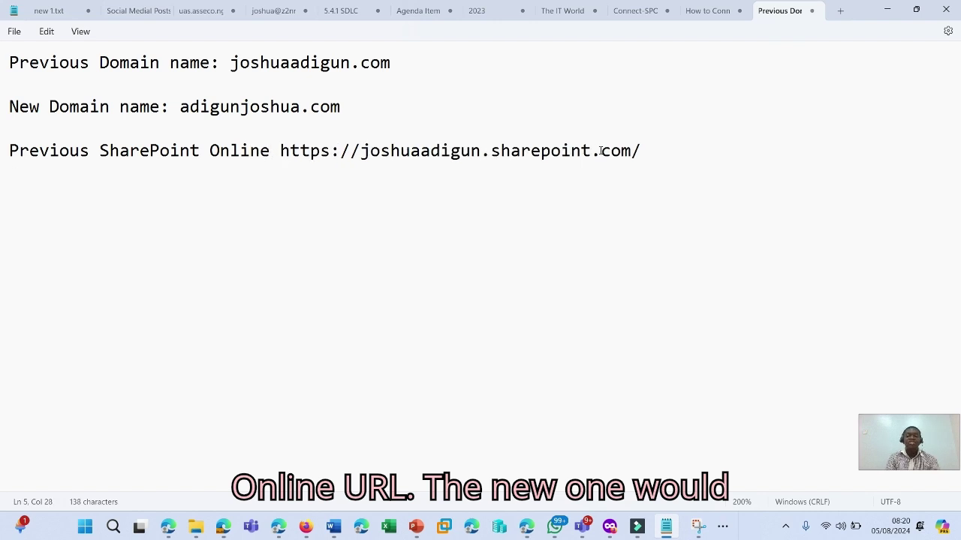
drag(644, 151, 7, 151)
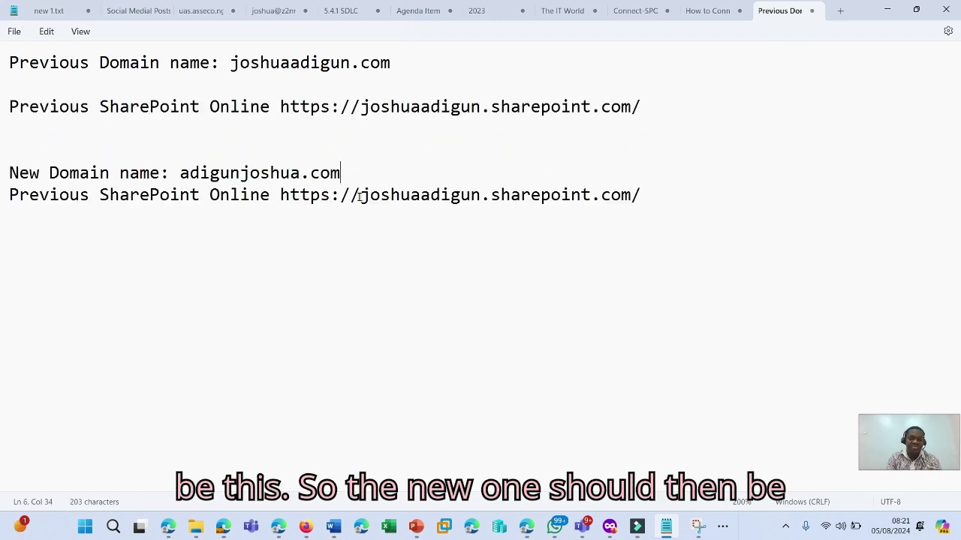
drag(360, 196, 479, 198)
text(adig)
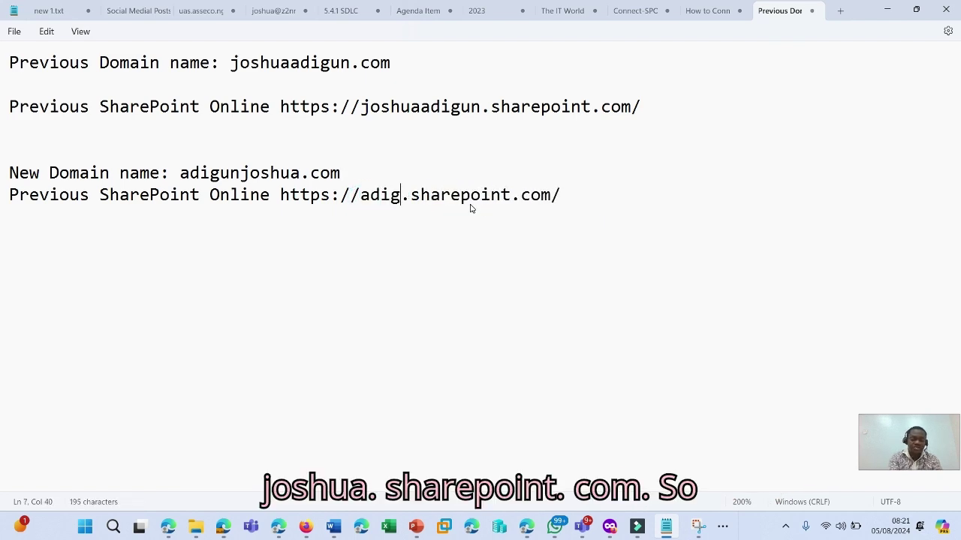
text(unjoshua)
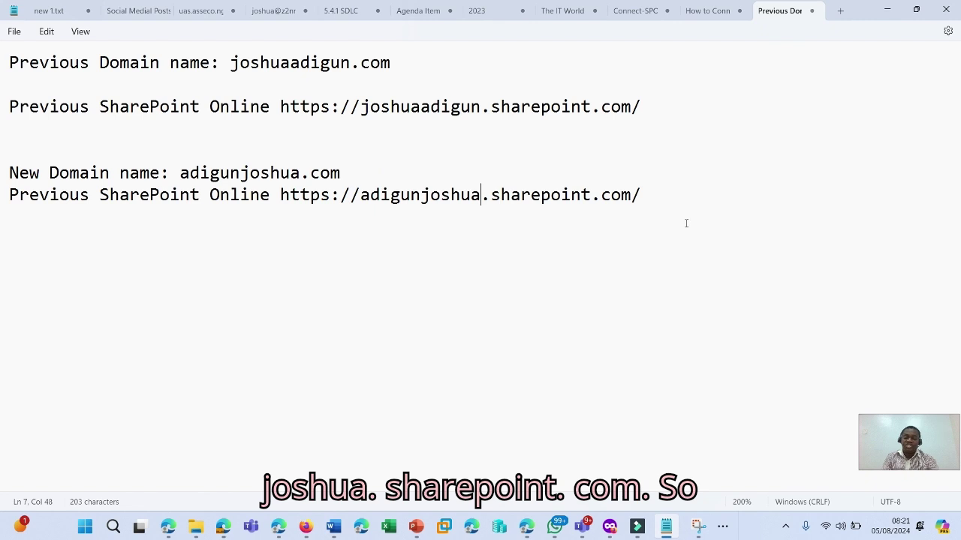
click(412, 80)
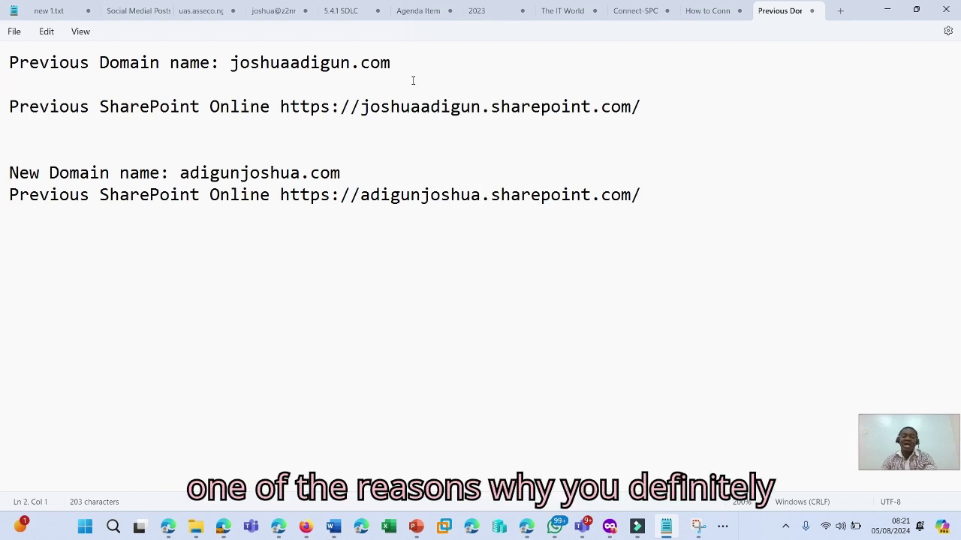
key(BackSpace)
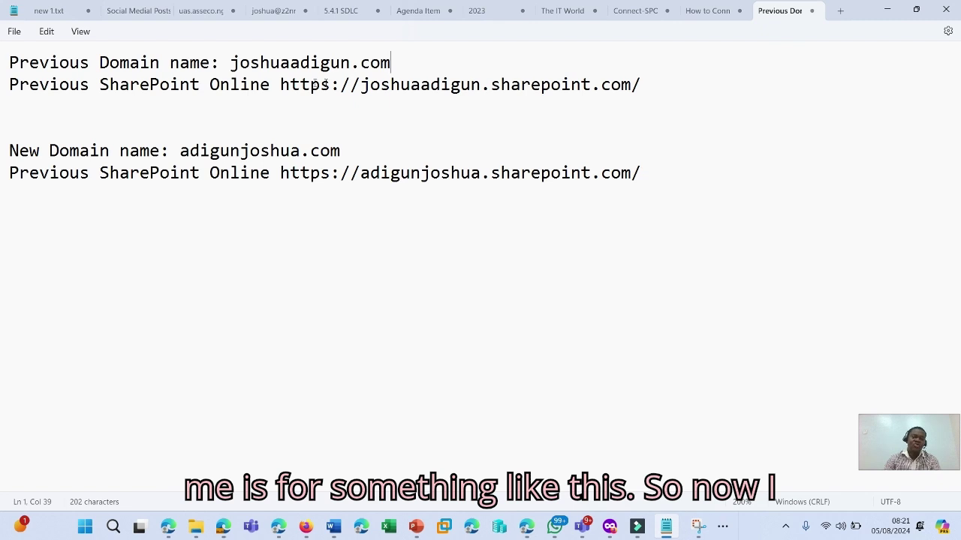
Compare the site names in the old and new SharePoint addresses, then bring up File Explorer at This PC
drag(370, 85, 471, 85)
drag(370, 172, 471, 173)
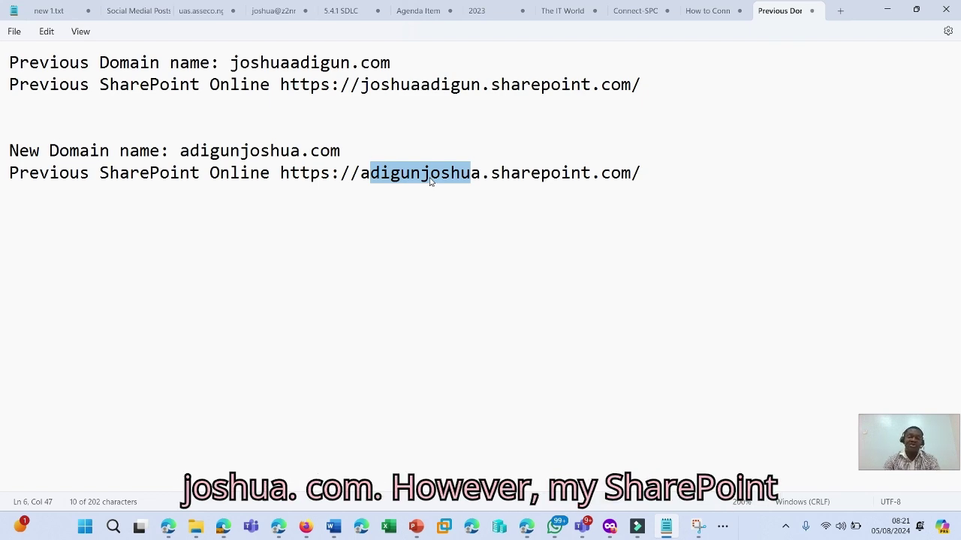
click(403, 198)
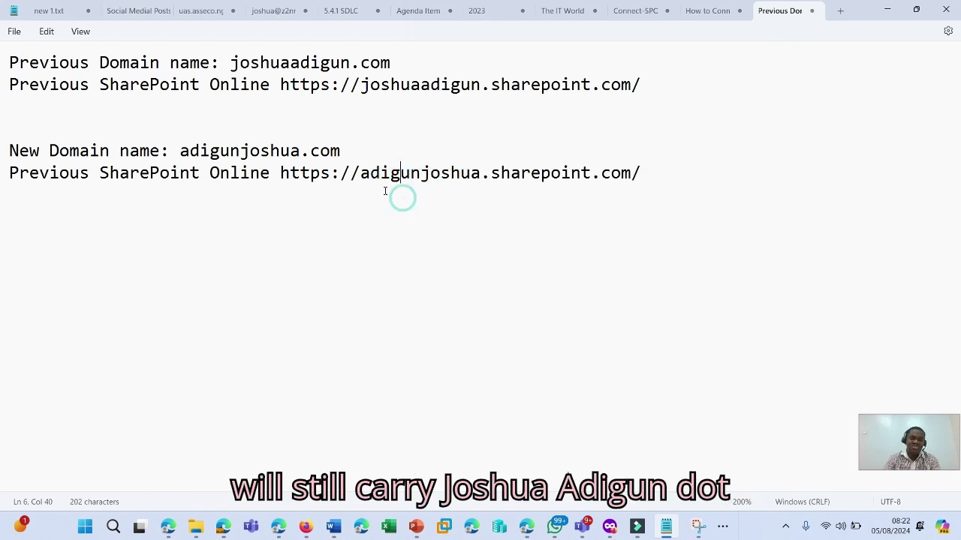
drag(359, 85, 625, 94)
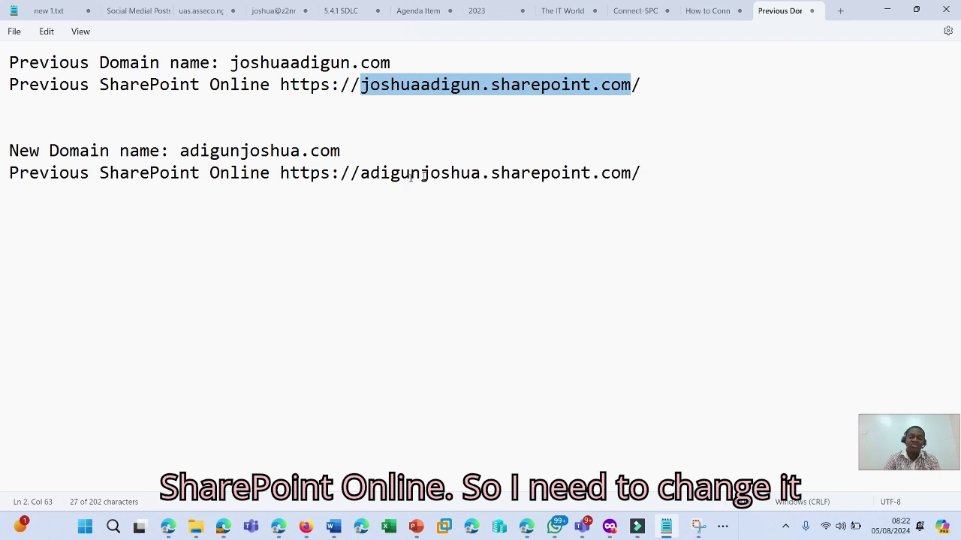
drag(357, 173, 601, 175)
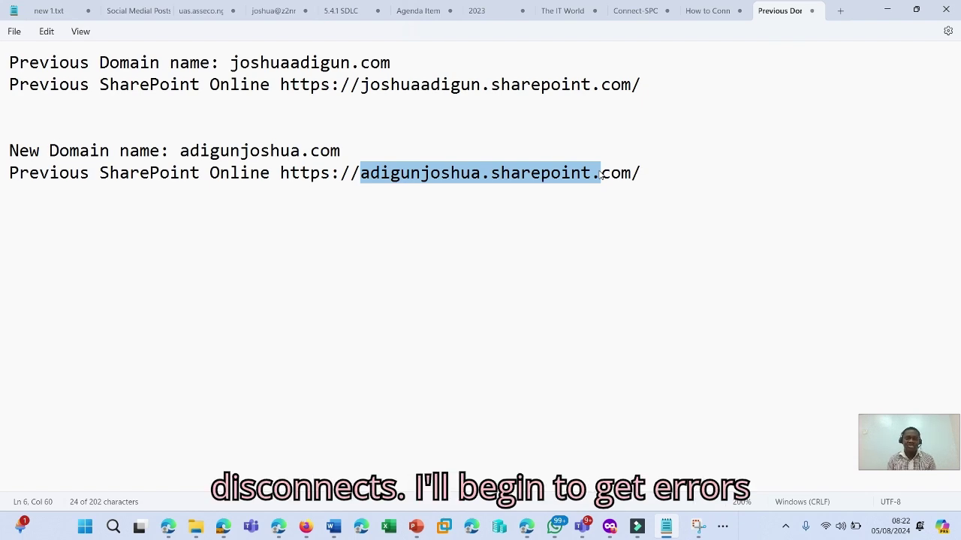
key(alt+Tab)
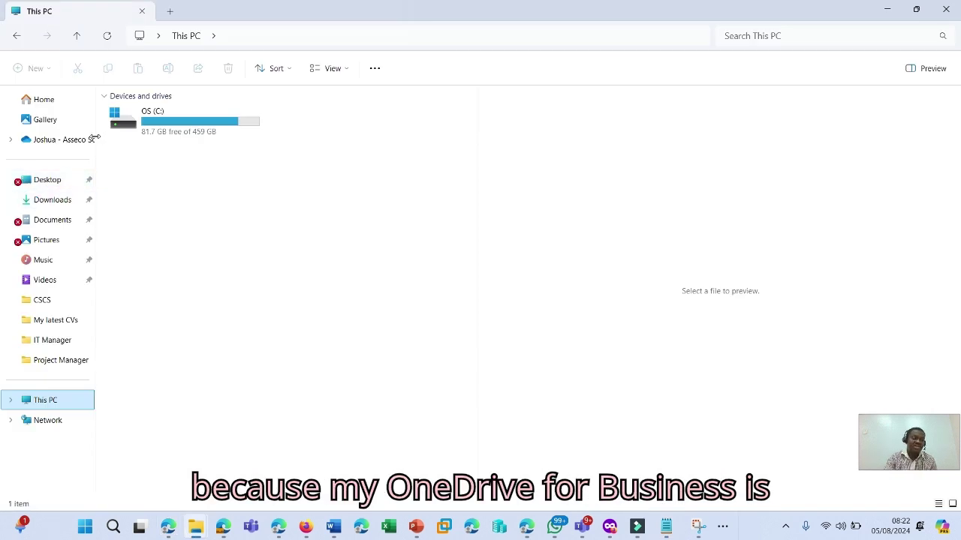
Narrow File Explorer's navigation pane, then return to the Notepad domain notes
drag(95, 136, 60, 139)
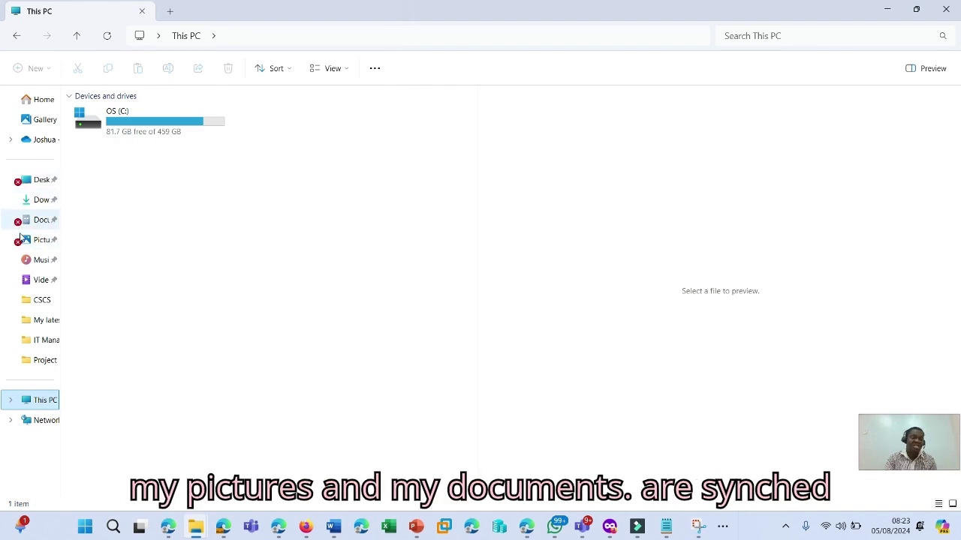
key(alt+Tab)
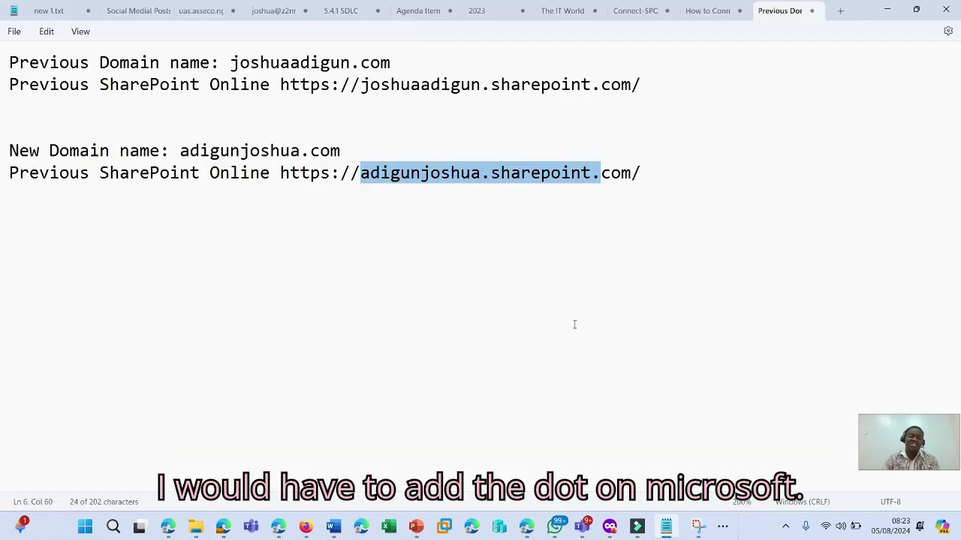
Go to Settings > Domains in the admin center and open the z2nrn.onmicrosoft.com (Default) details page
key(alt+Tab)
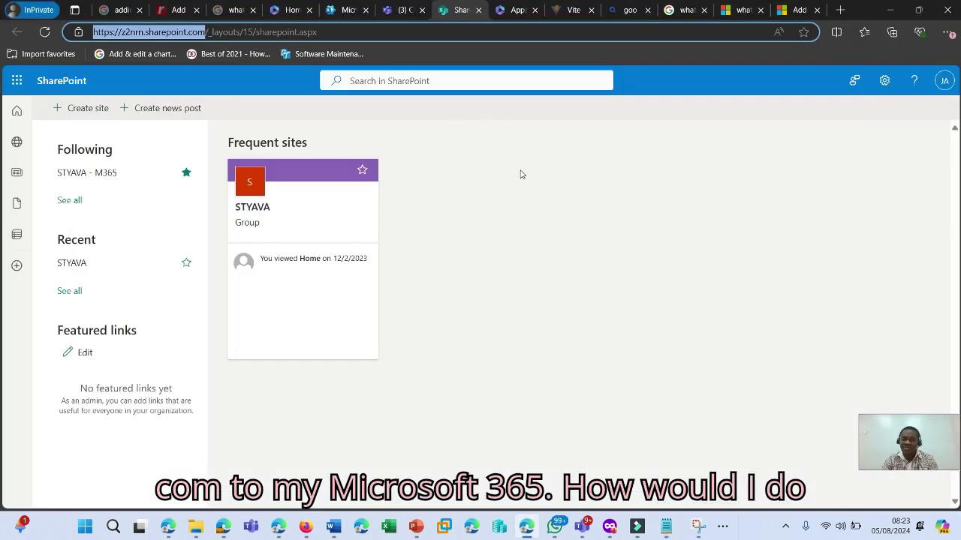
click(503, 6)
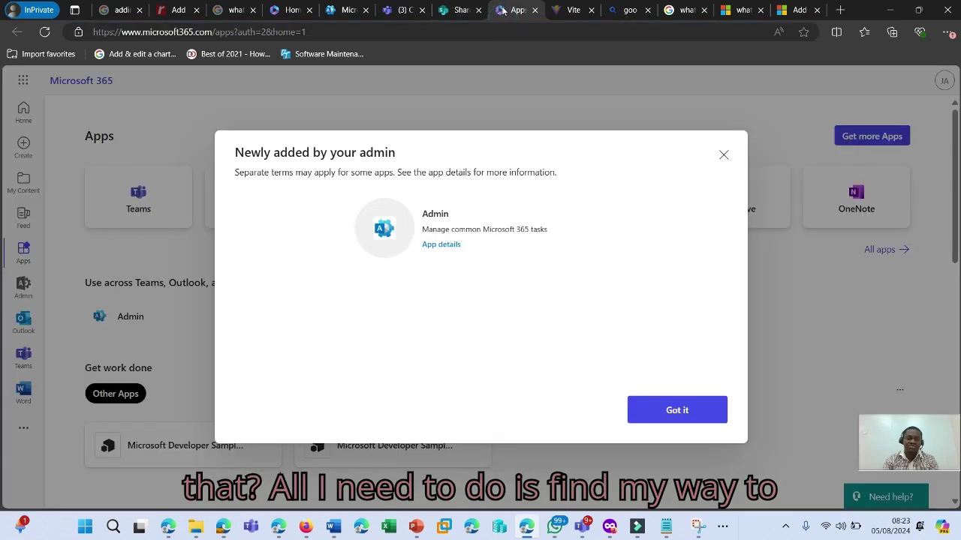
click(722, 154)
click(357, 10)
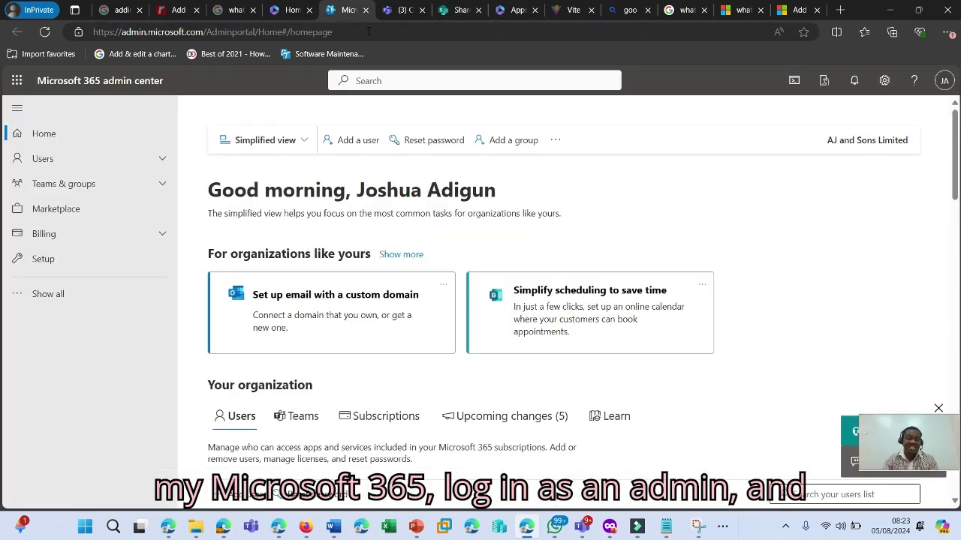
click(48, 297)
click(66, 335)
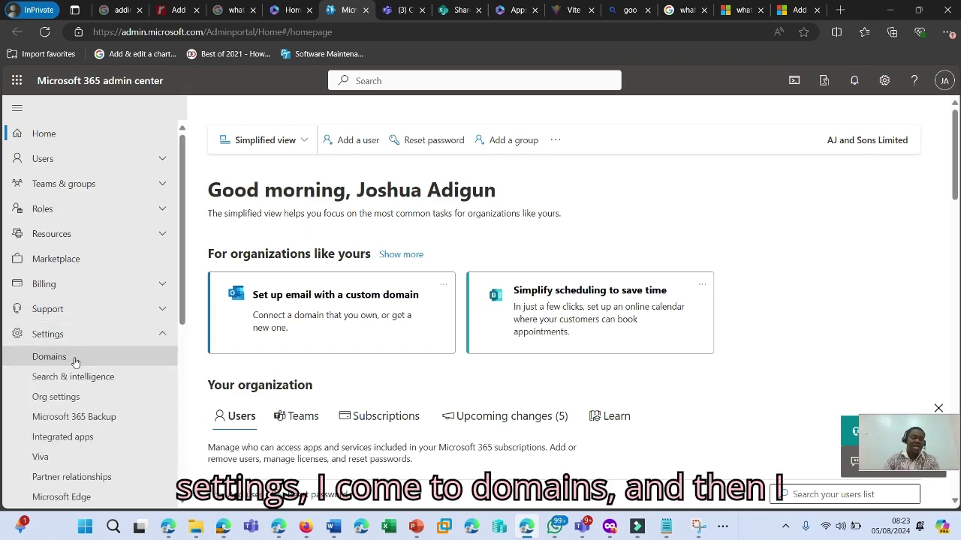
click(74, 359)
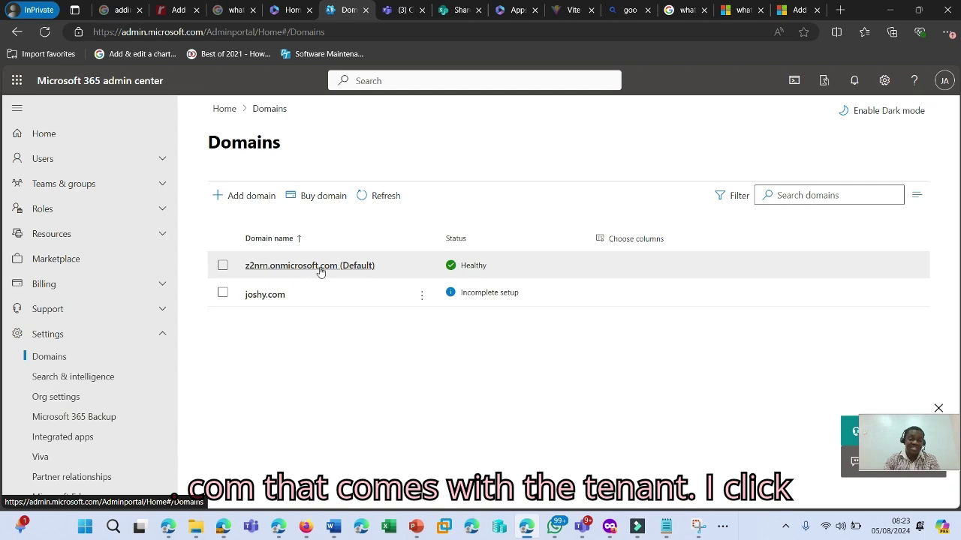
click(320, 267)
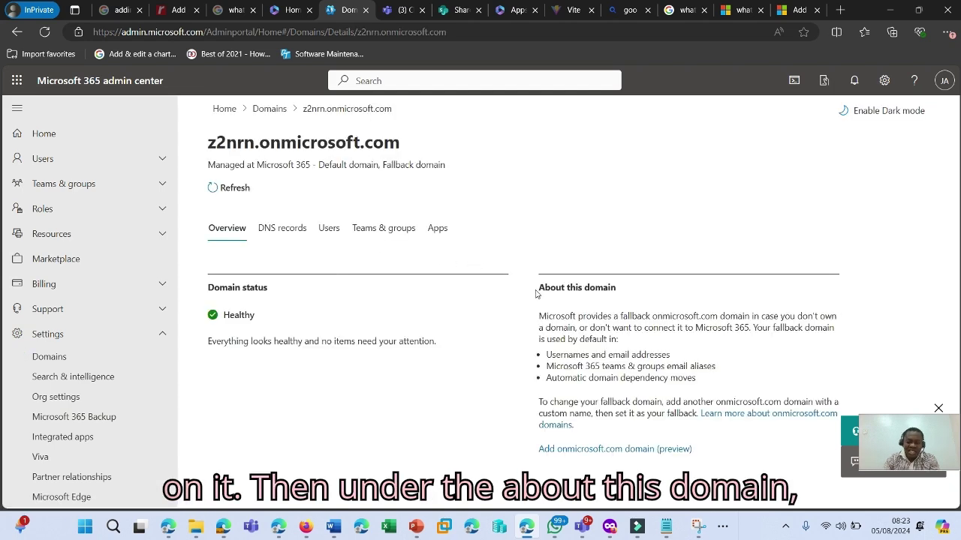
drag(540, 287, 626, 294)
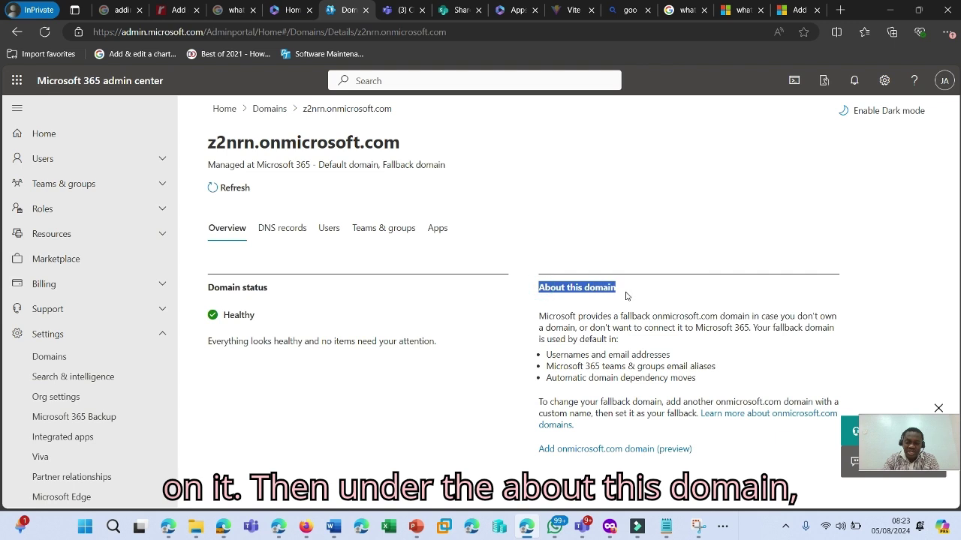
Add 'adigunjoshua' as a new onmicrosoft.com domain through the preview option, then close the panel
click(639, 452)
click(679, 303)
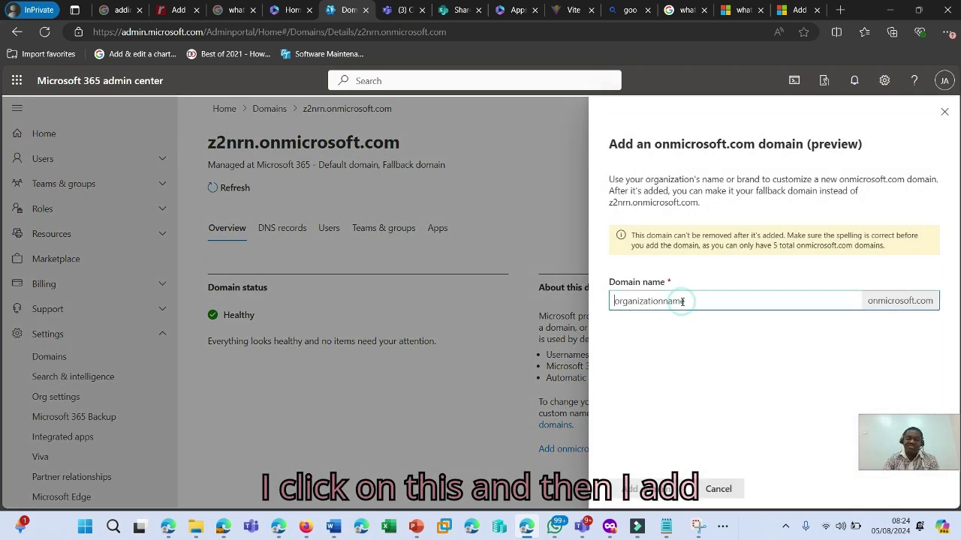
text(adigunjoshua)
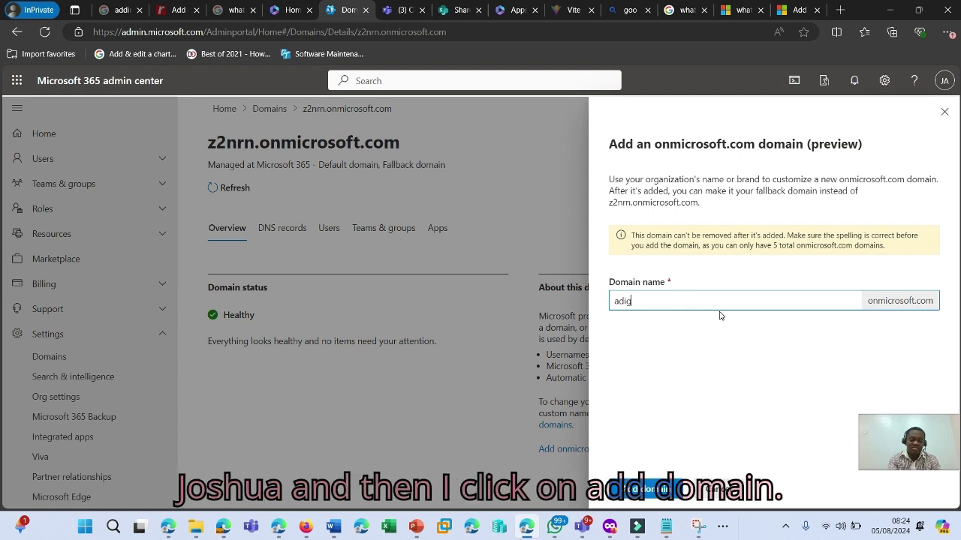
click(650, 490)
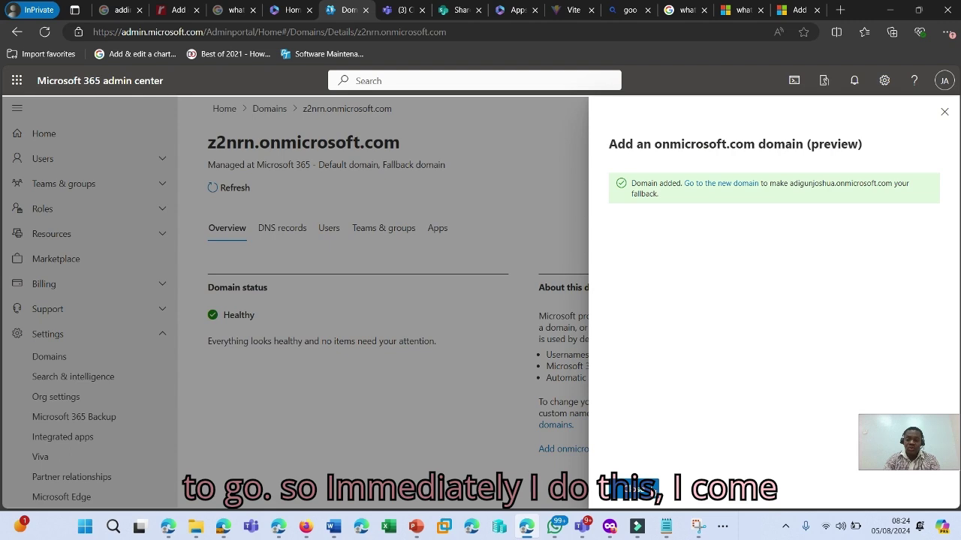
click(648, 489)
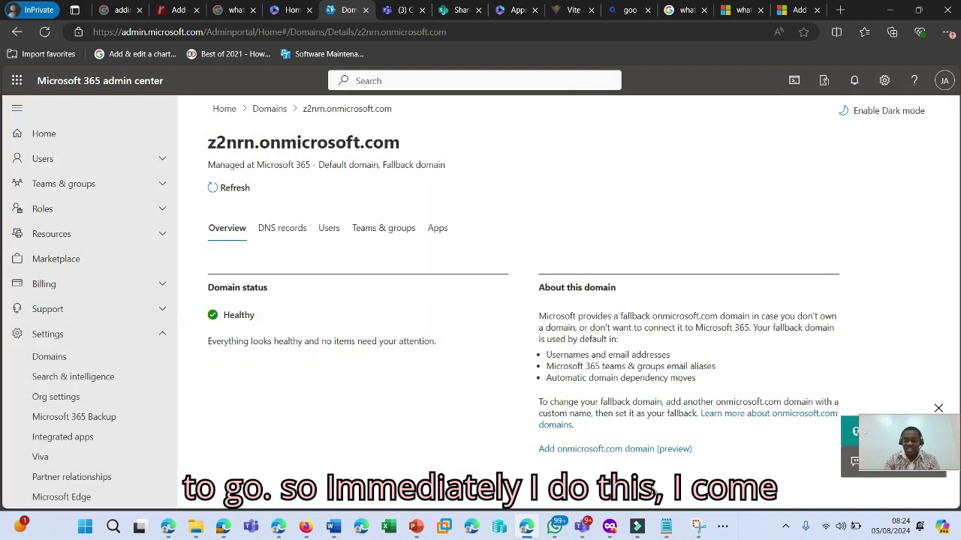
Return to the Domains list and confirm adigunjoshua.onmicrosoft.com shows Healthy
click(260, 108)
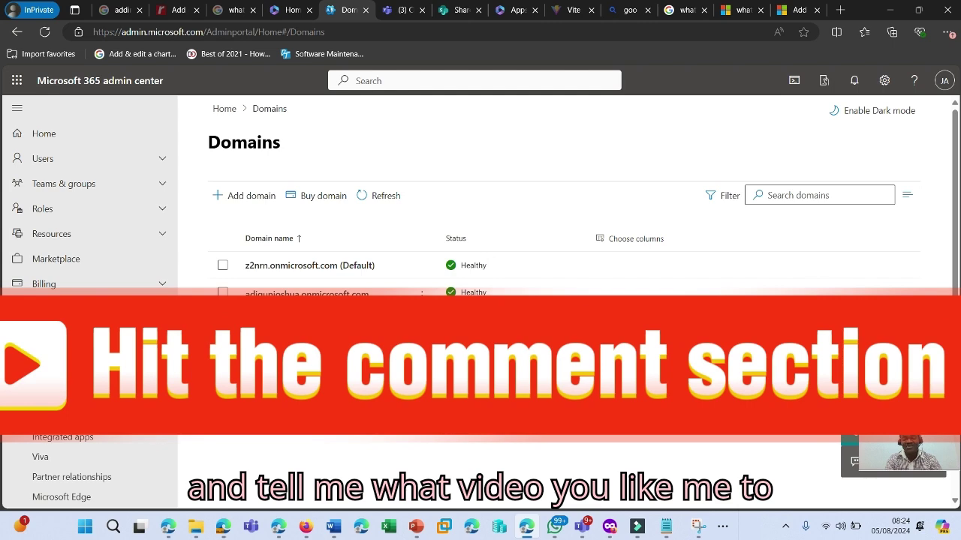
click(785, 527)
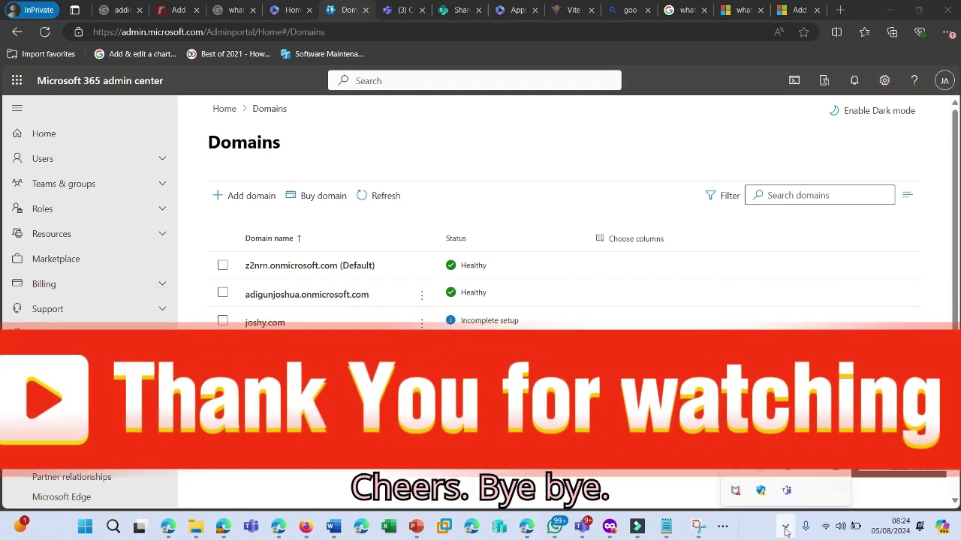